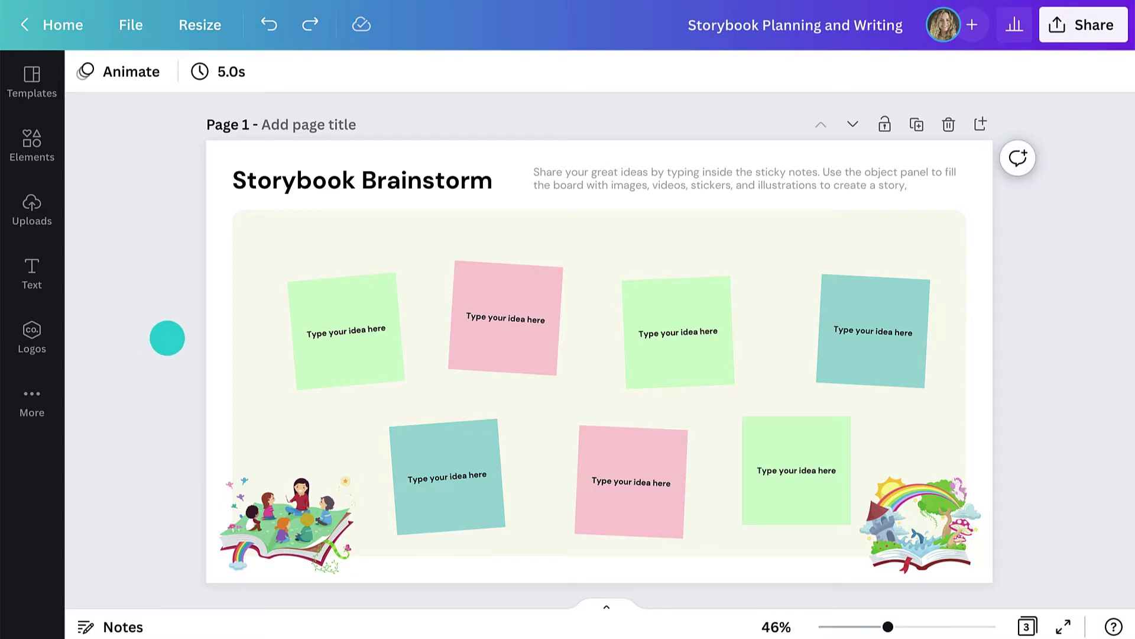
- Write 'One eyed monster' and a short description into the first green sticky note
{"action": "left_click", "coordinate": [338, 330]}
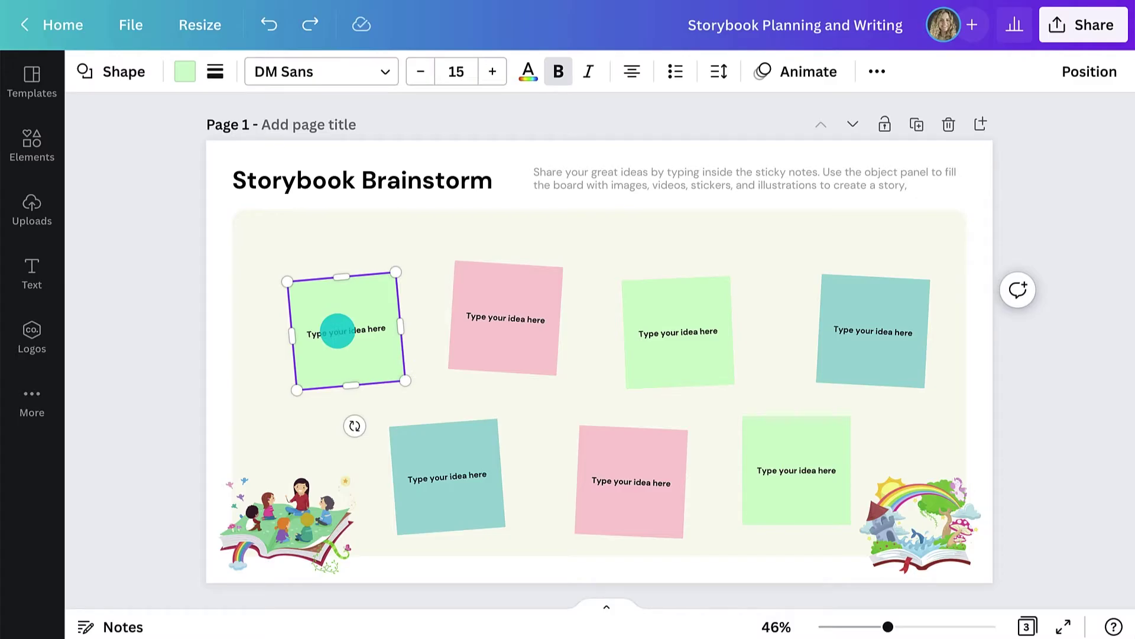
{"action": "type", "text": "One eyed monster Monste"}
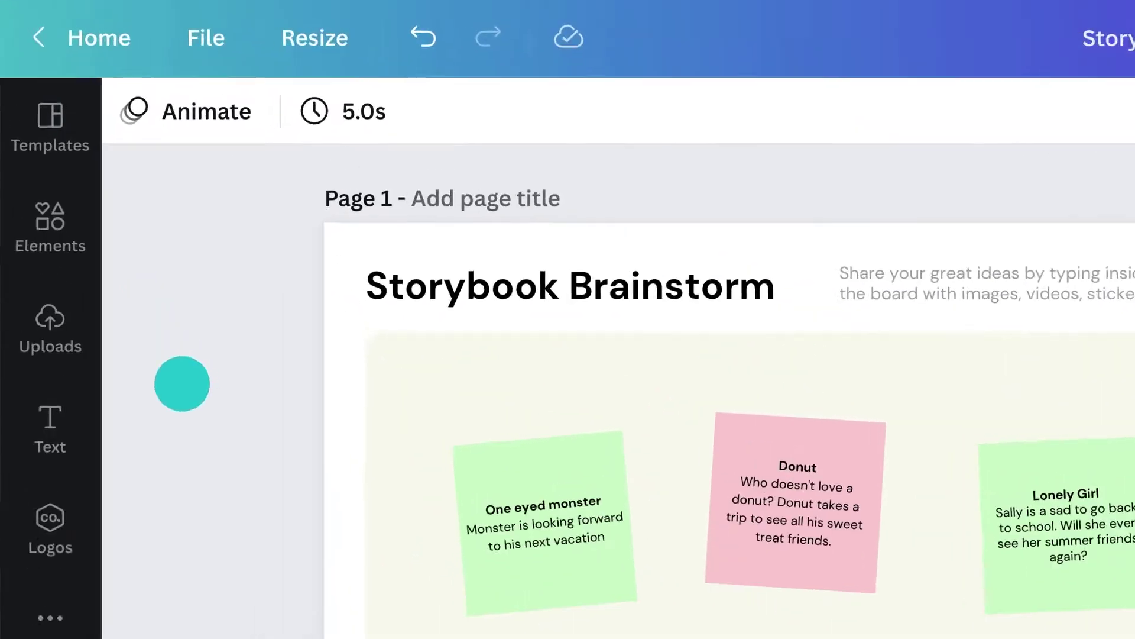
- Add a one-eyed monster graphic from a 'blue monster' search and shrink it above the first note
{"action": "left_click", "coordinate": [50, 153]}
{"action": "left_click", "coordinate": [146, 83]}
{"action": "type", "text": "blue monster"}
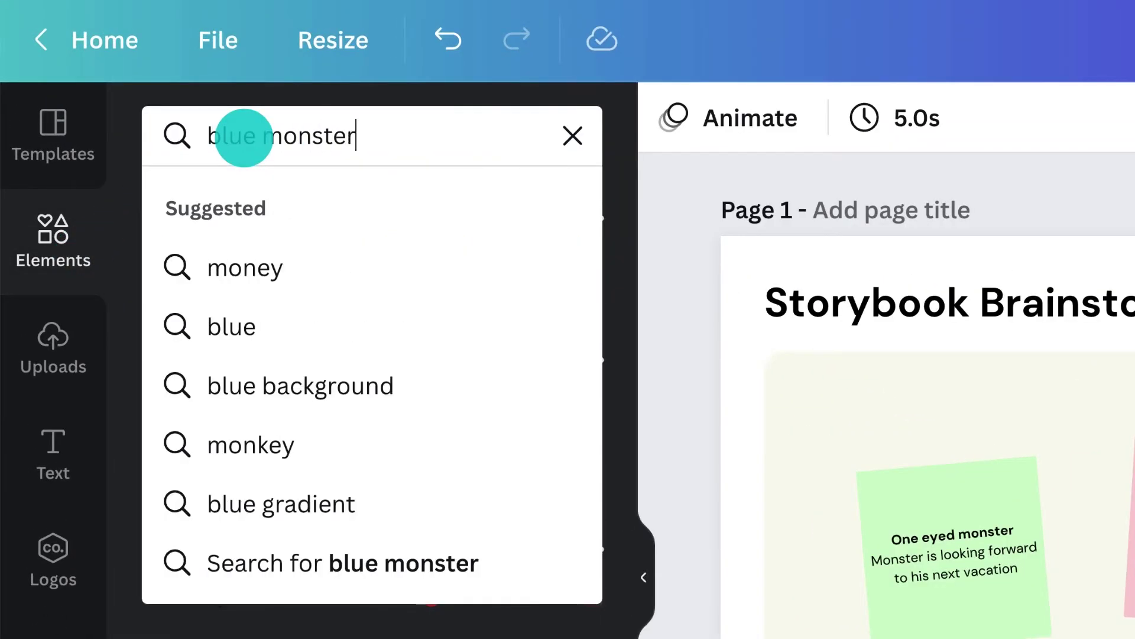
{"action": "key", "text": "Return"}
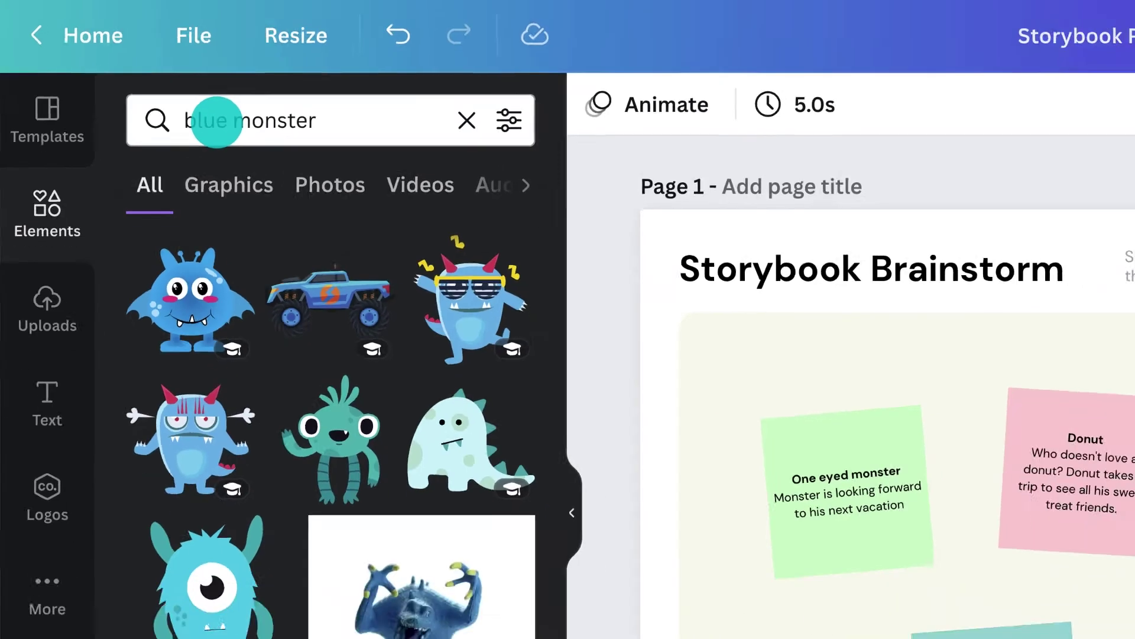
{"action": "left_click_drag", "start_coordinate": [143, 420], "coordinate": [498, 315]}
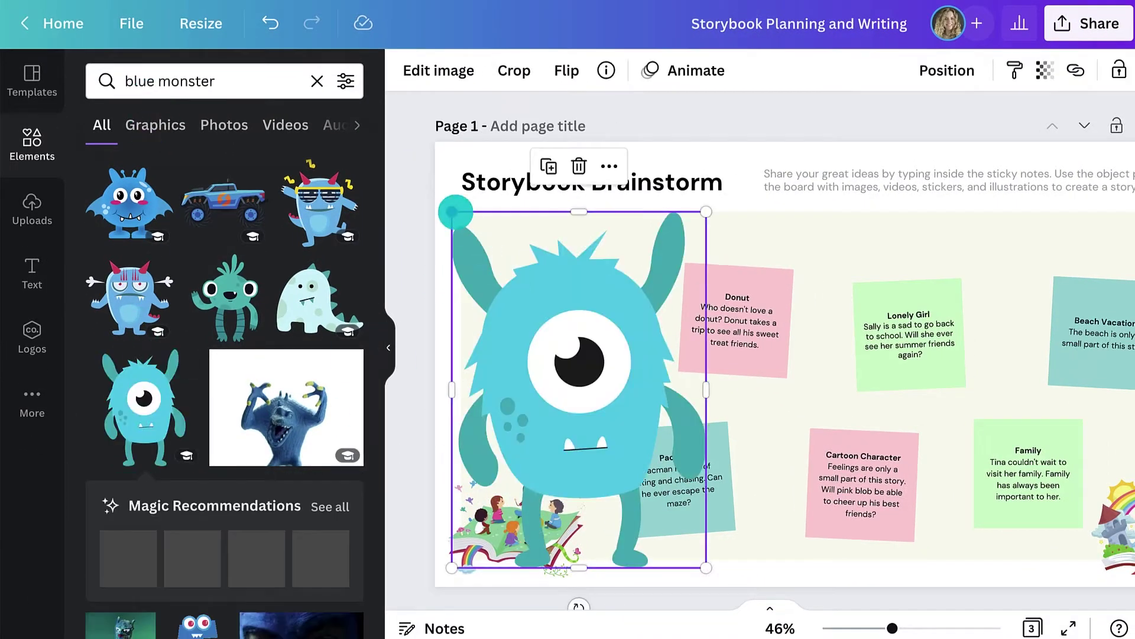
{"action": "left_click_drag", "start_coordinate": [456, 211], "coordinate": [630, 472]}
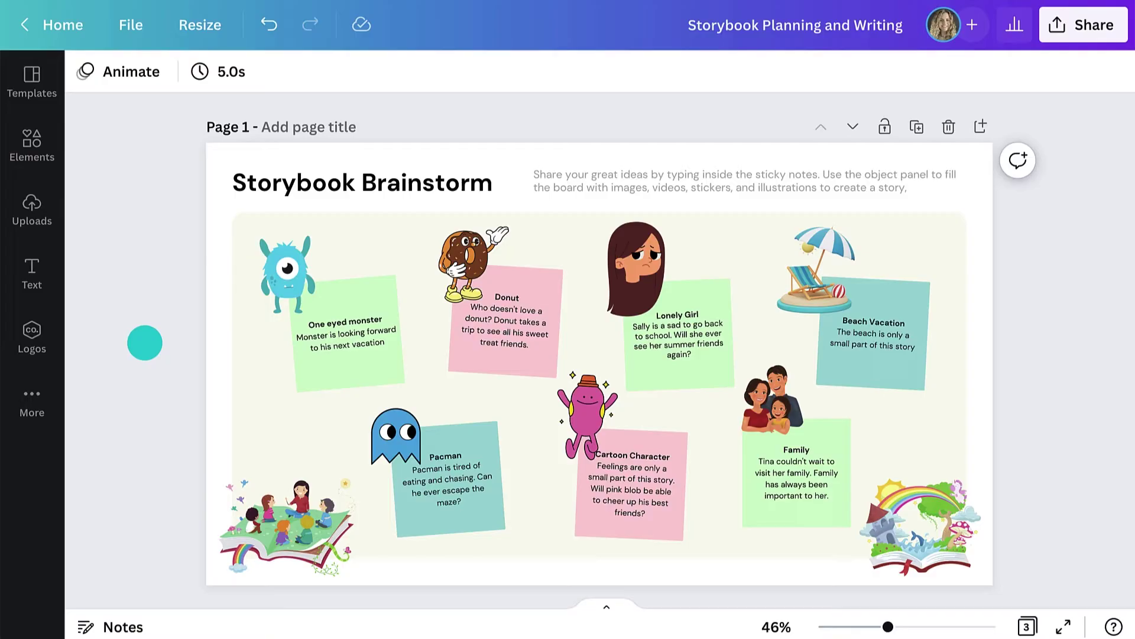
- Try circling the monster with the Draw app's thin dark blue pen, then discard the drawing
{"action": "left_click", "coordinate": [35, 399]}
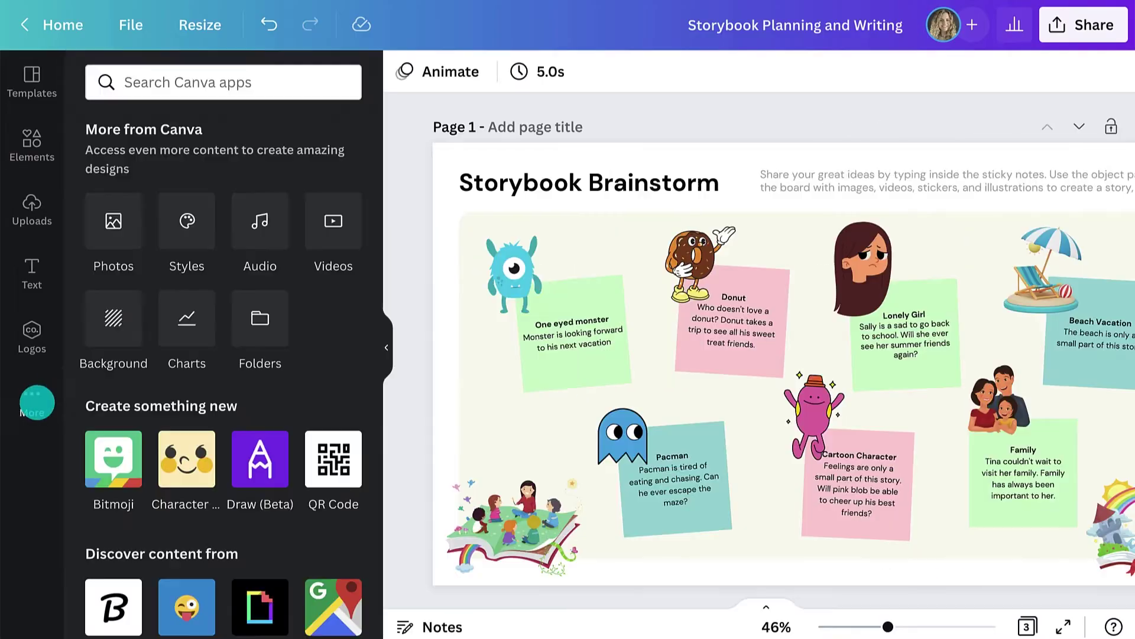
{"action": "left_click", "coordinate": [253, 442]}
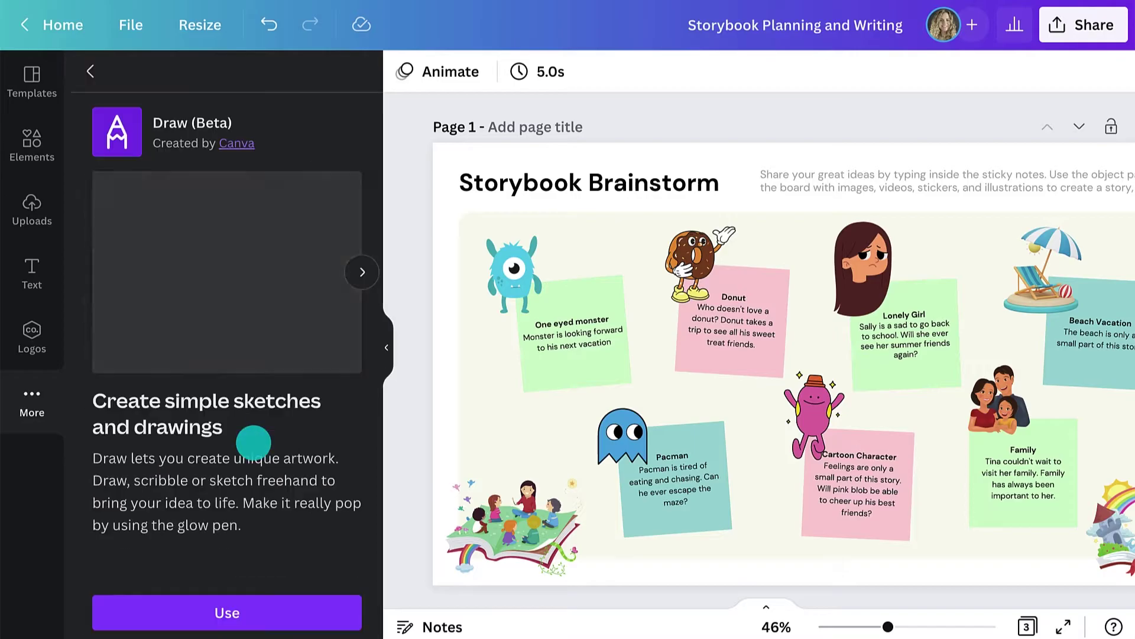
{"action": "left_click", "coordinate": [335, 604]}
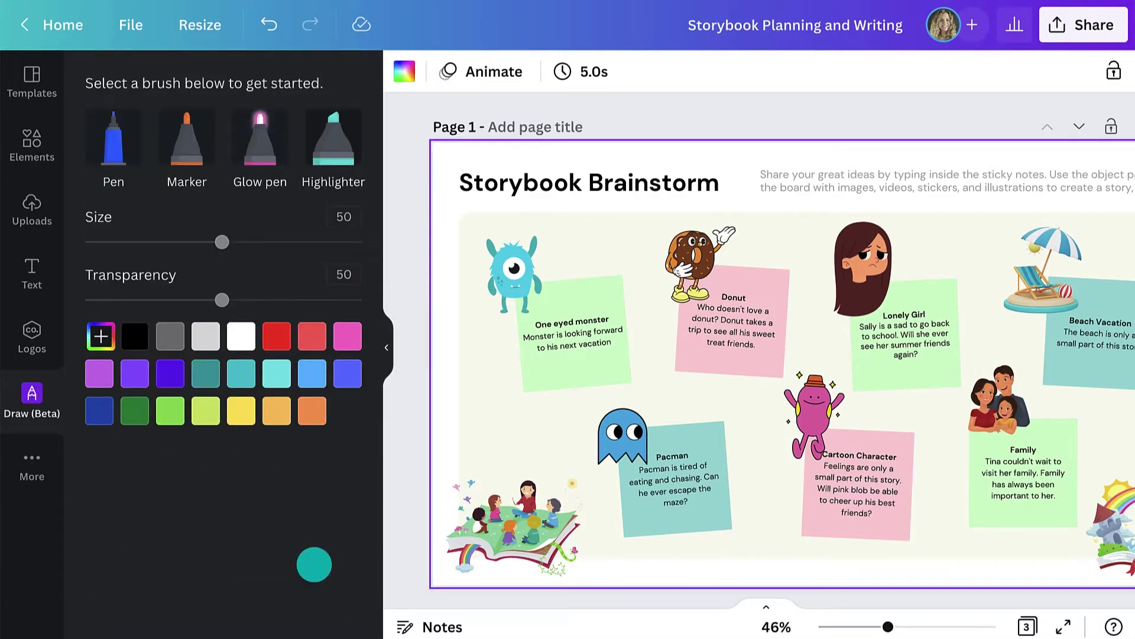
{"action": "left_click", "coordinate": [113, 142]}
{"action": "mouse_move", "coordinate": [506, 213]}
{"action": "left_mouse_down"}
{"action": "mouse_move", "coordinate": [479, 227]}
{"action": "mouse_move", "coordinate": [464, 273]}
{"action": "mouse_move", "coordinate": [478, 312]}
{"action": "mouse_move", "coordinate": [525, 329]}
{"action": "mouse_move", "coordinate": [559, 278]}
{"action": "mouse_move", "coordinate": [543, 217]}
{"action": "mouse_move", "coordinate": [511, 215]}
{"action": "left_mouse_up"}
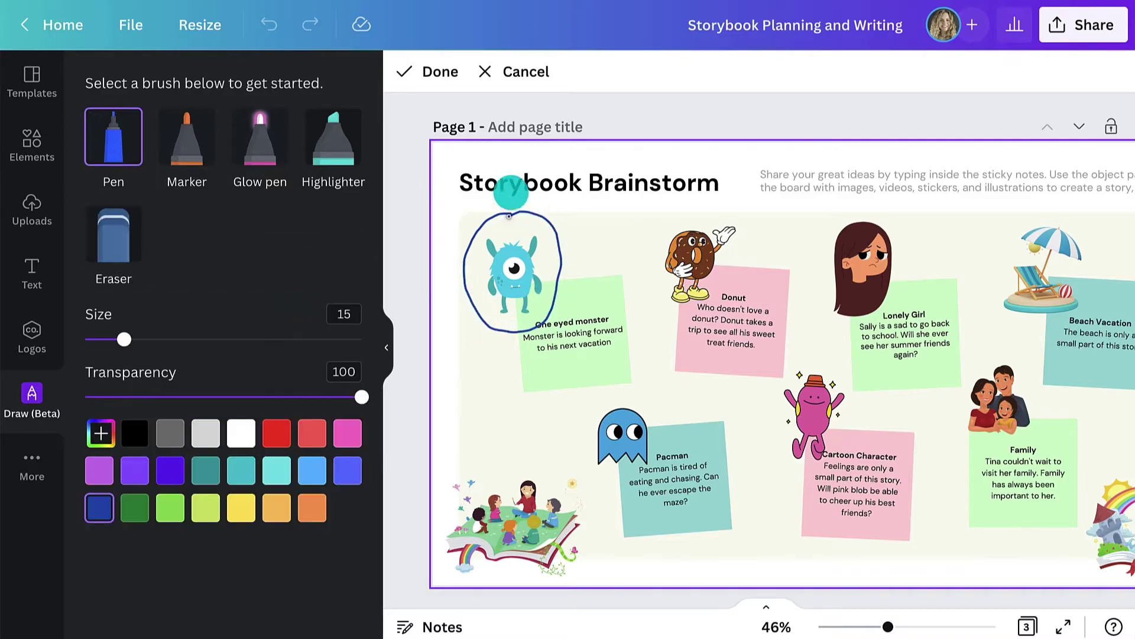
{"action": "left_click", "coordinate": [510, 74]}
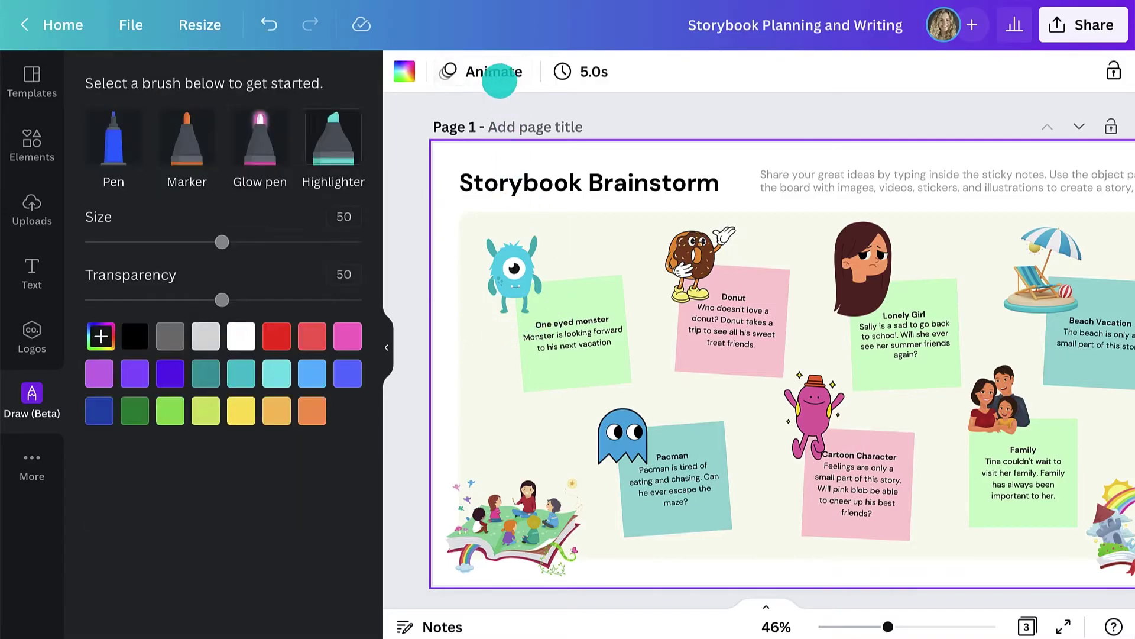
- Search elements for 'circles' and filter the results to animated elements only
{"action": "left_click", "coordinate": [48, 147]}
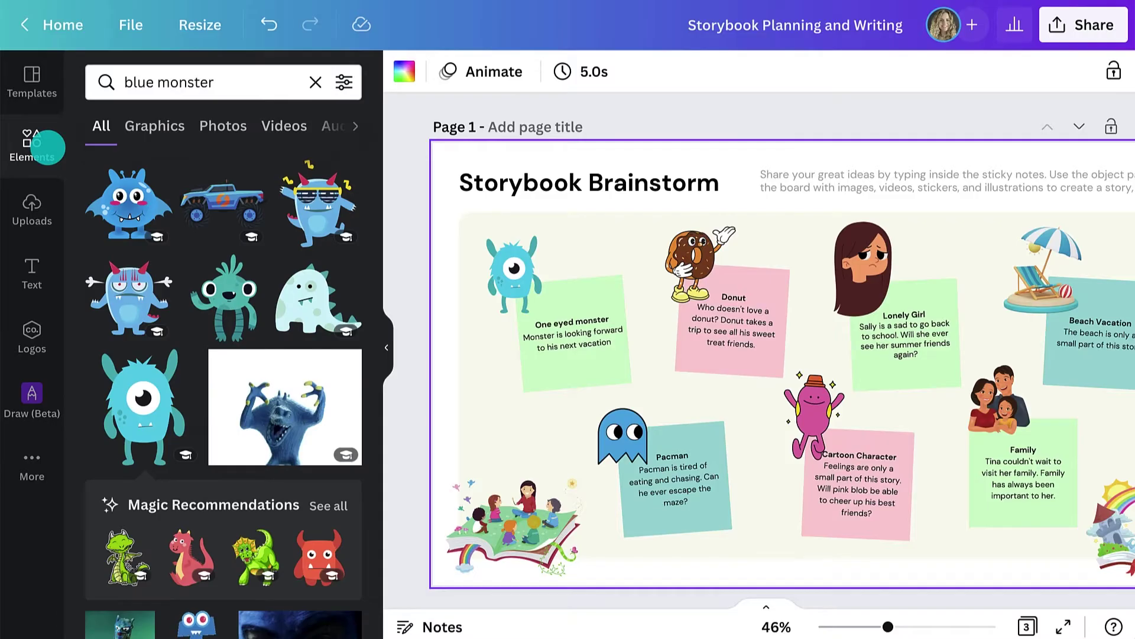
{"action": "left_click", "coordinate": [158, 83]}
{"action": "type", "text": "circles"}
{"action": "key", "text": "Return"}
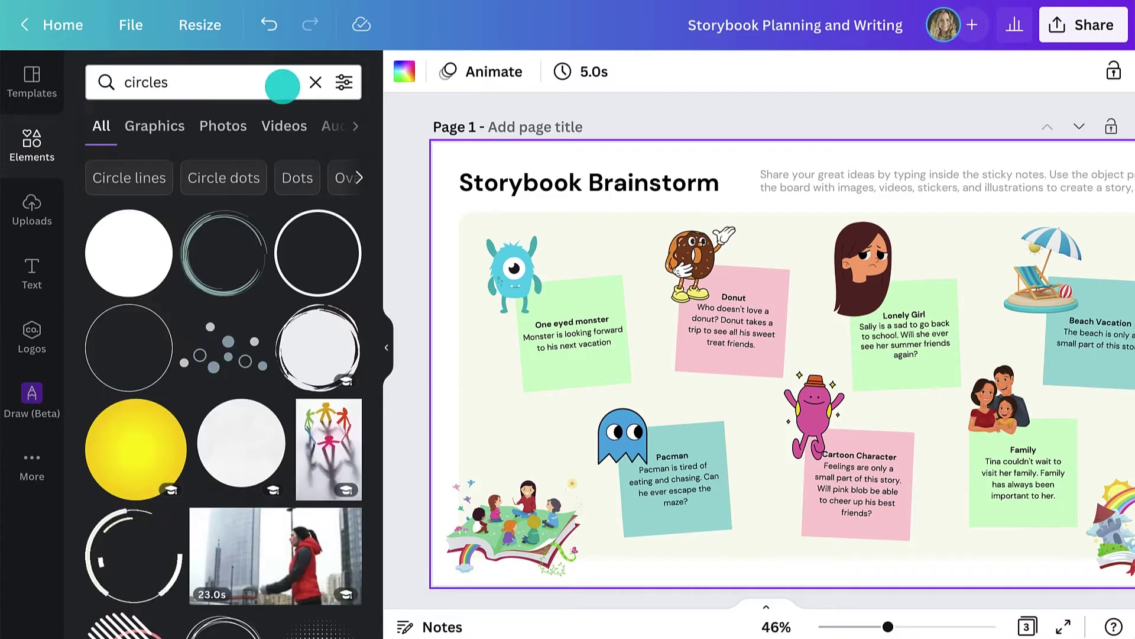
{"action": "left_click", "coordinate": [344, 83]}
{"action": "scroll", "coordinate": [355, 183], "scroll_direction": "down", "scroll_amount": 3}
{"action": "left_click", "coordinate": [273, 298]}
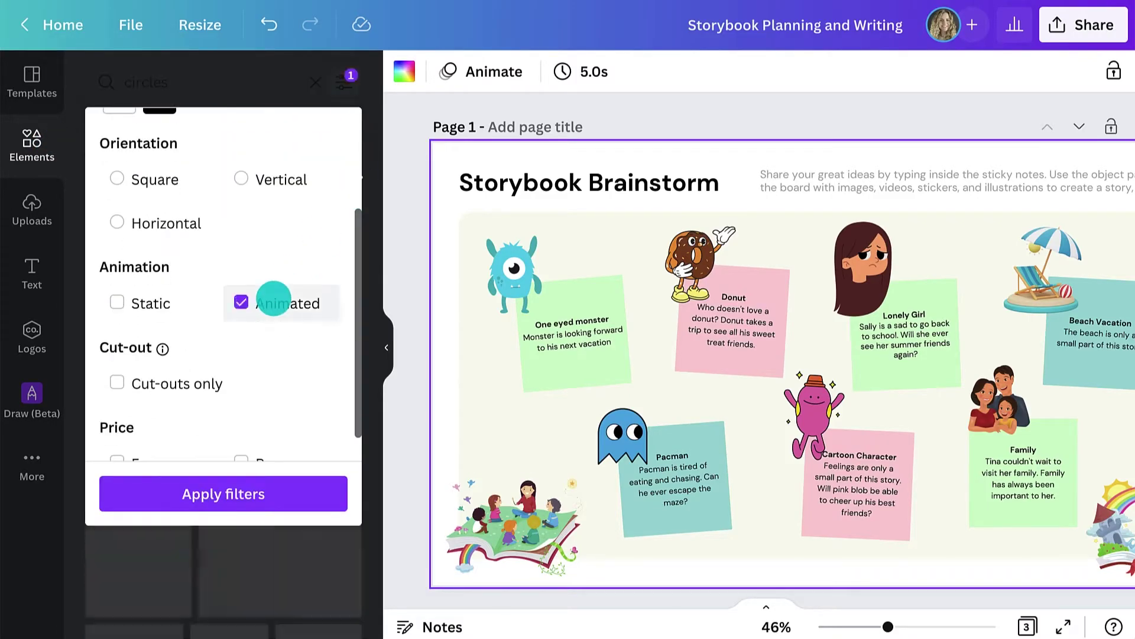
{"action": "left_click", "coordinate": [306, 493]}
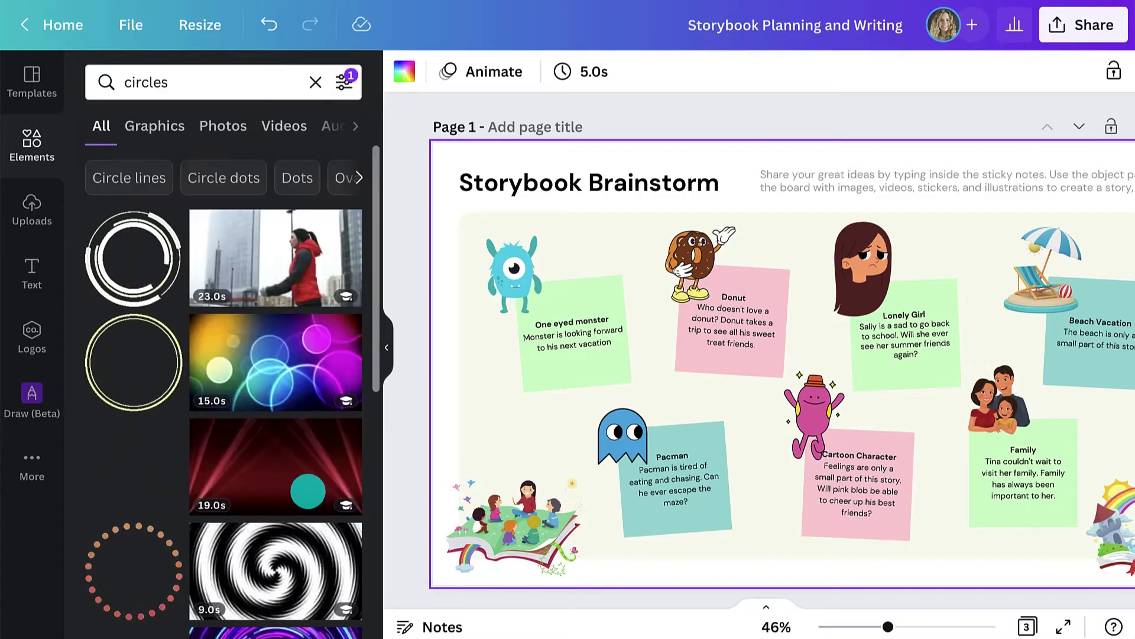
- Place a pink animated circle around the one-eyed monster, resizing it to fit
{"action": "scroll", "coordinate": [307, 491], "scroll_direction": "down", "scroll_amount": 15}
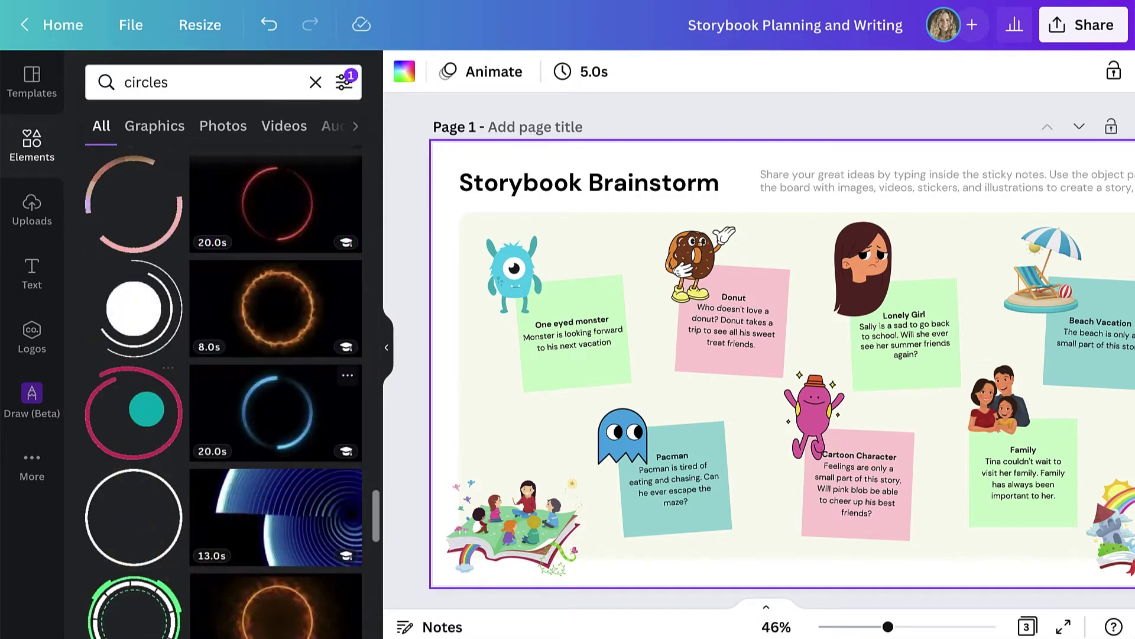
{"action": "left_click_drag", "start_coordinate": [133, 413], "coordinate": [462, 295]}
{"action": "left_click_drag", "start_coordinate": [444, 190], "coordinate": [640, 427]}
{"action": "left_click_drag", "start_coordinate": [739, 526], "coordinate": [556, 342]}
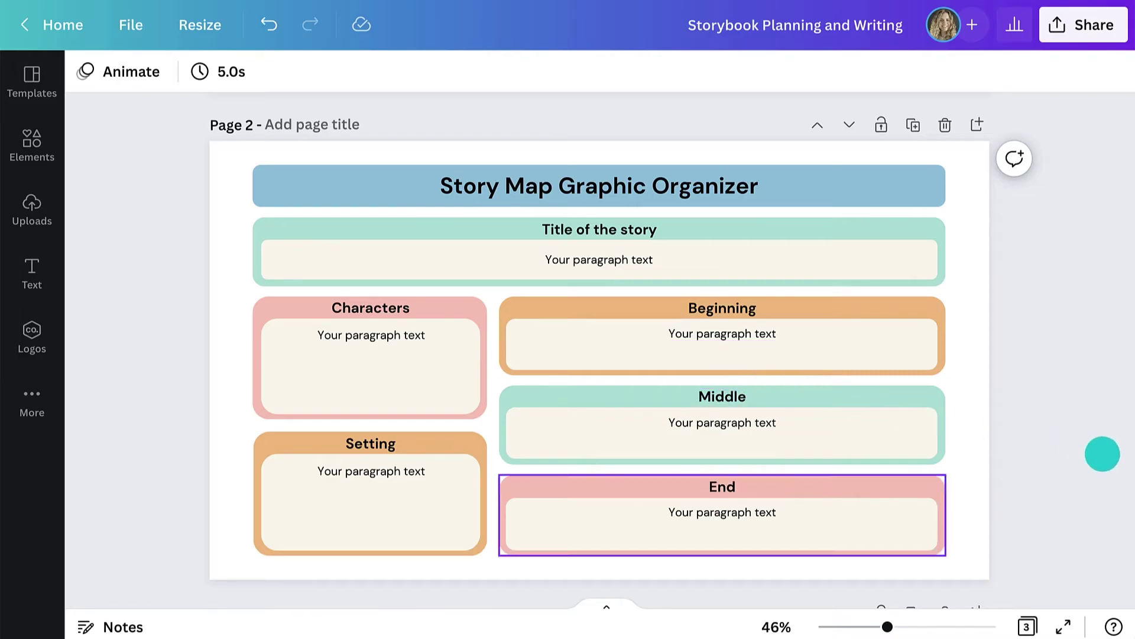
- Scroll through the Story Map and Storyboard pages, then back up to the Storybook Brainstorm page
{"action": "scroll", "coordinate": [1102, 454], "scroll_direction": "down", "scroll_amount": 10}
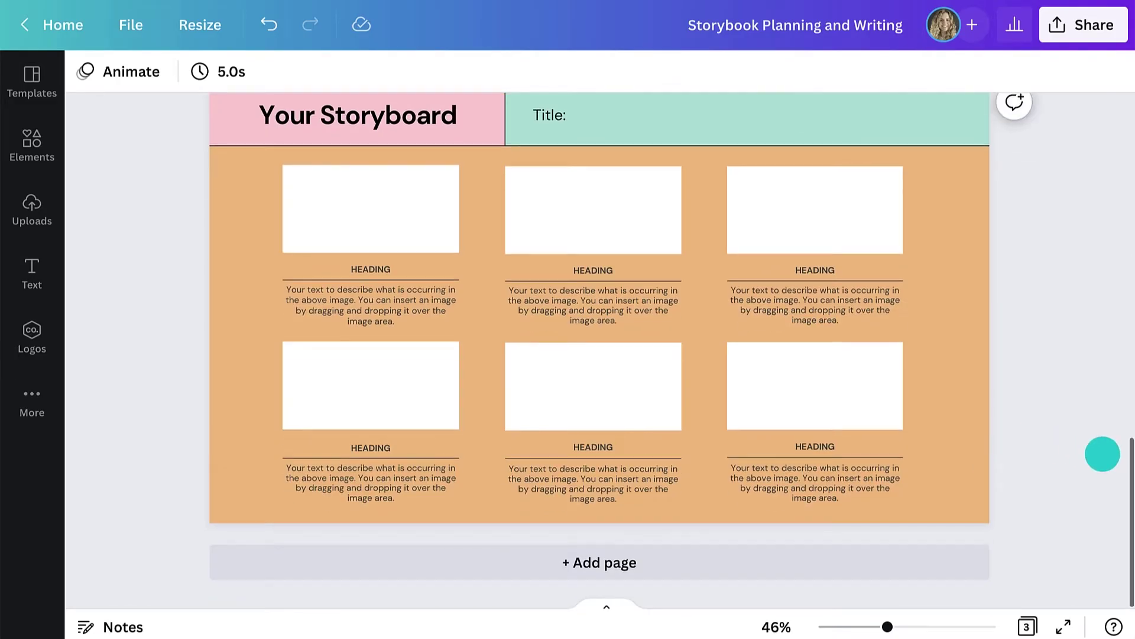
{"action": "scroll", "coordinate": [1102, 454], "scroll_direction": "up", "scroll_amount": 1}
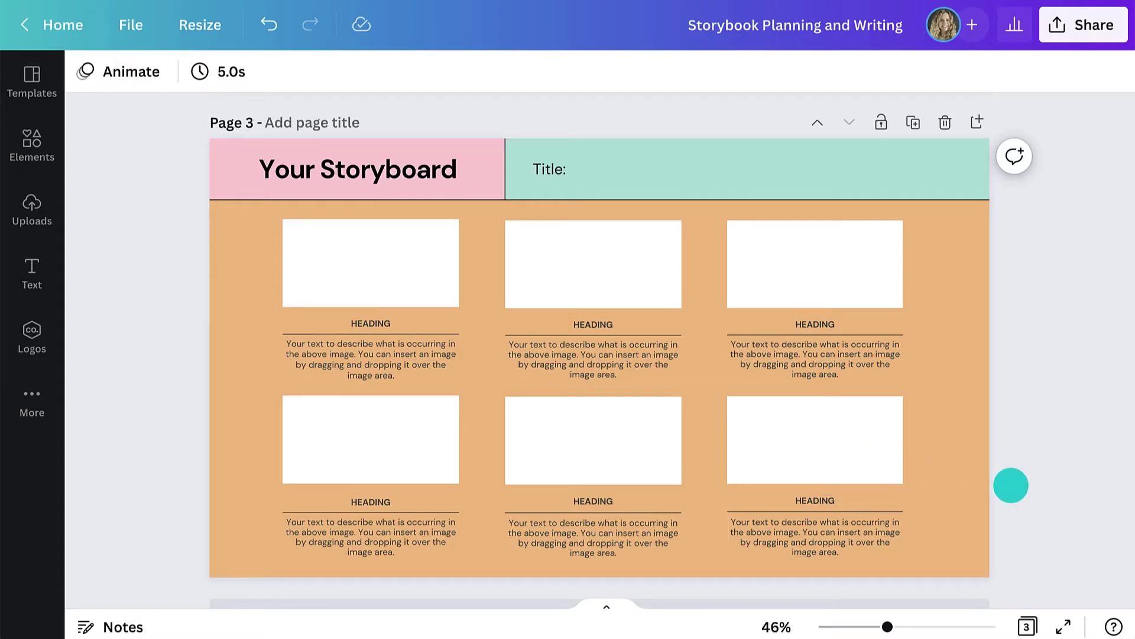
{"action": "scroll", "coordinate": [1010, 485], "scroll_direction": "up", "scroll_amount": 15}
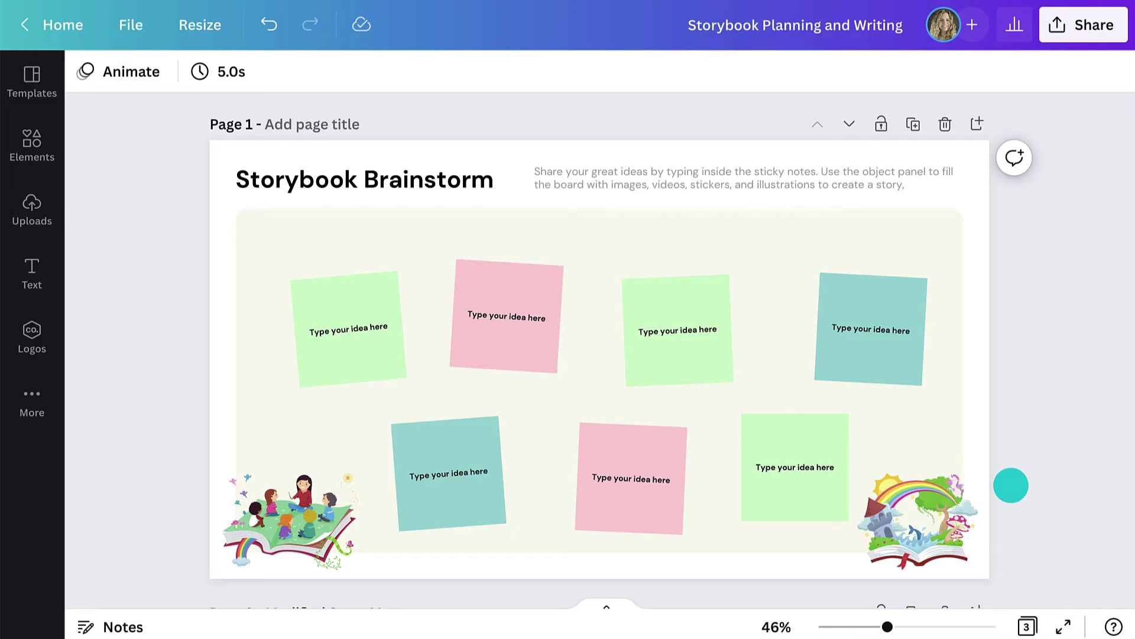
- Browse the design's Share menu, All options, and the LMS publishing option
{"action": "left_click", "coordinate": [1074, 30]}
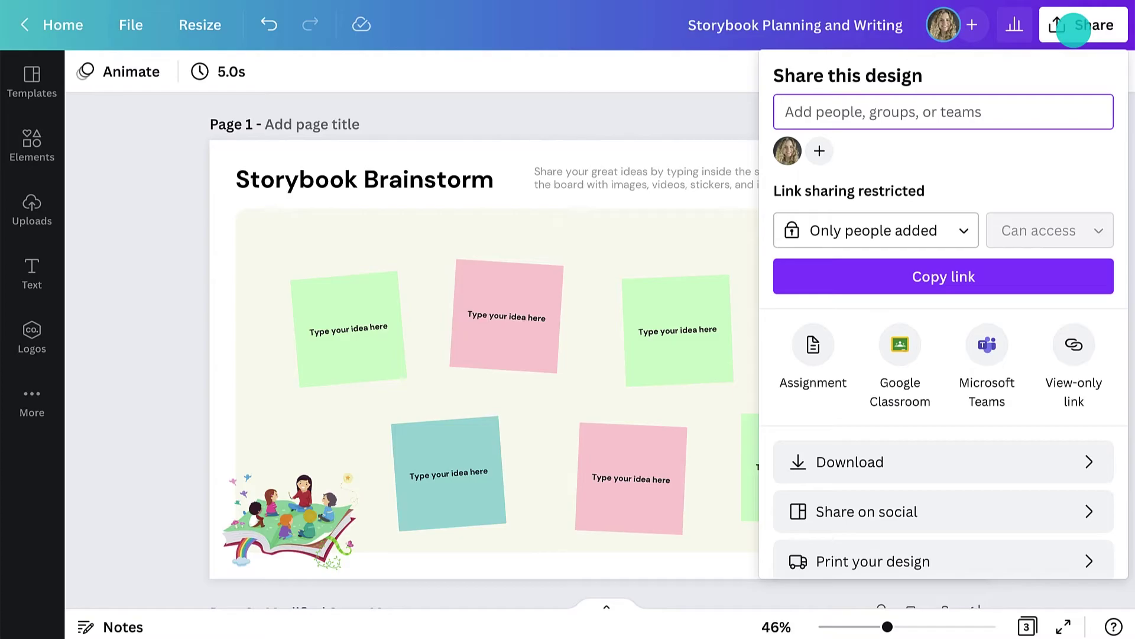
{"action": "scroll", "coordinate": [1086, 386], "scroll_direction": "down", "scroll_amount": 2}
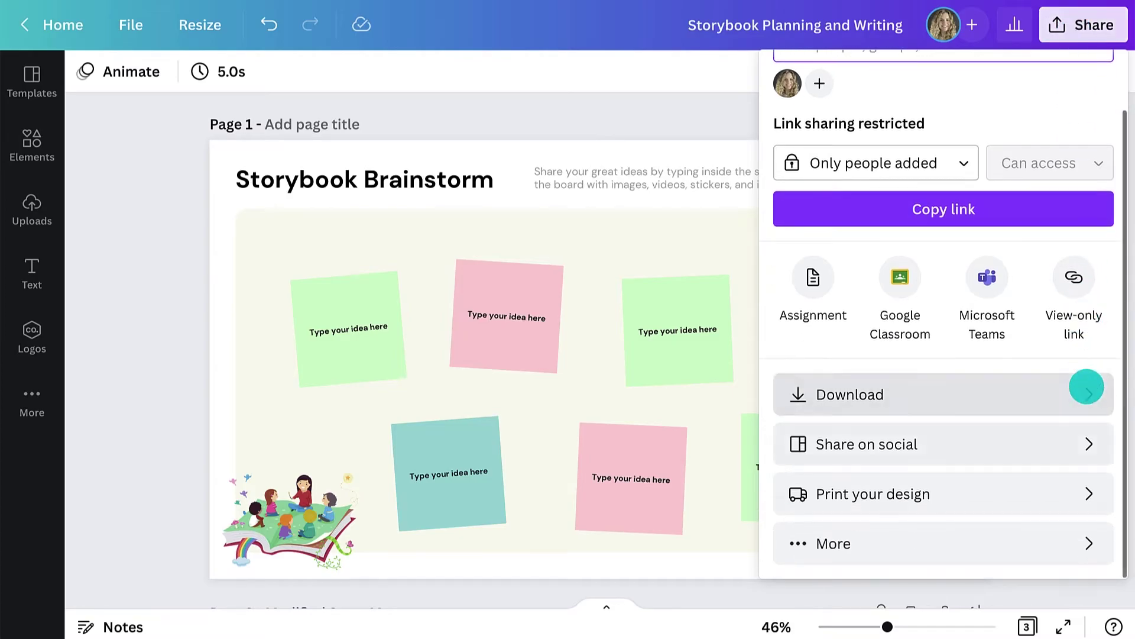
{"action": "left_click", "coordinate": [1062, 539]}
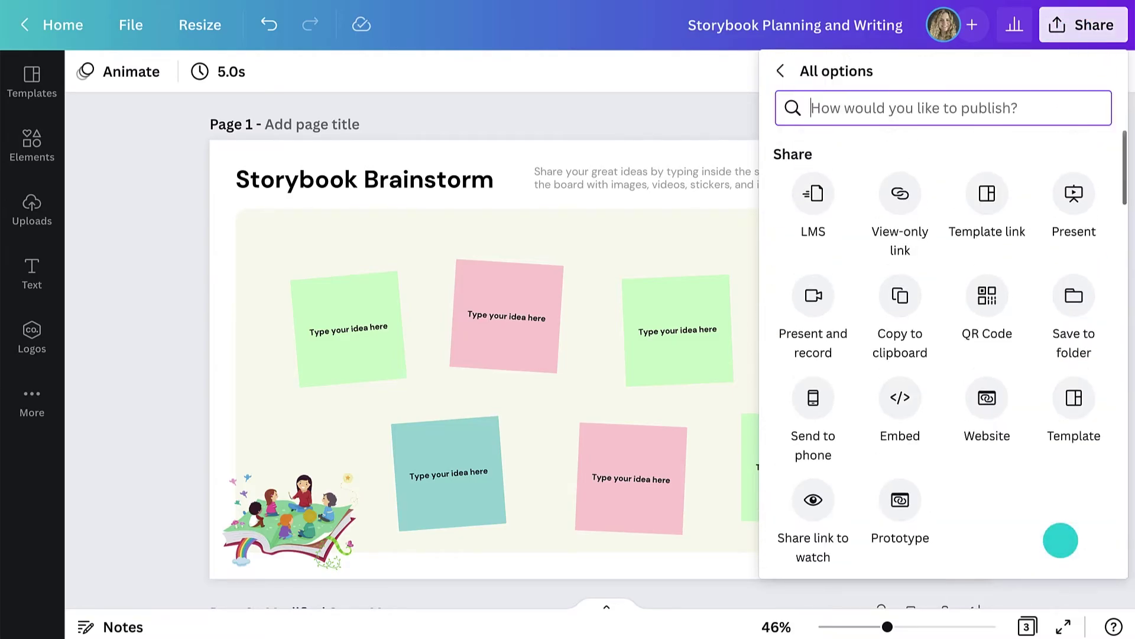
{"action": "left_click", "coordinate": [803, 208]}
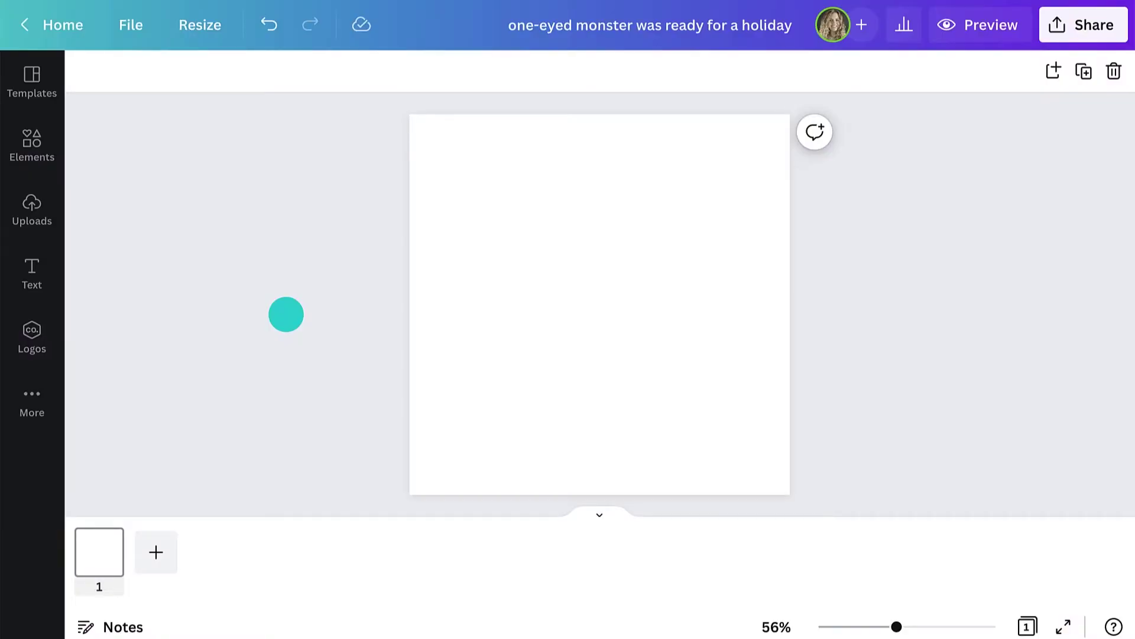
- Search templates for 'story book' and apply all 9 pages of the funny-character storybook template
{"action": "left_click", "coordinate": [33, 81]}
{"action": "left_click", "coordinate": [167, 83]}
{"action": "type", "text": "s"}
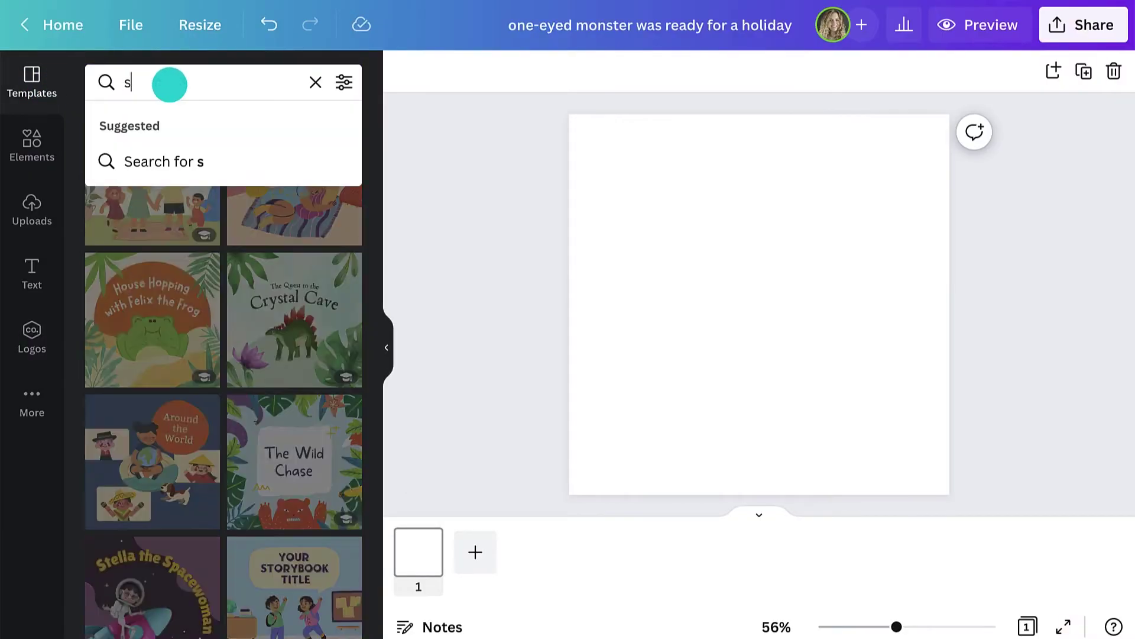
{"action": "type", "text": "tory book"}
{"action": "key", "text": "Return"}
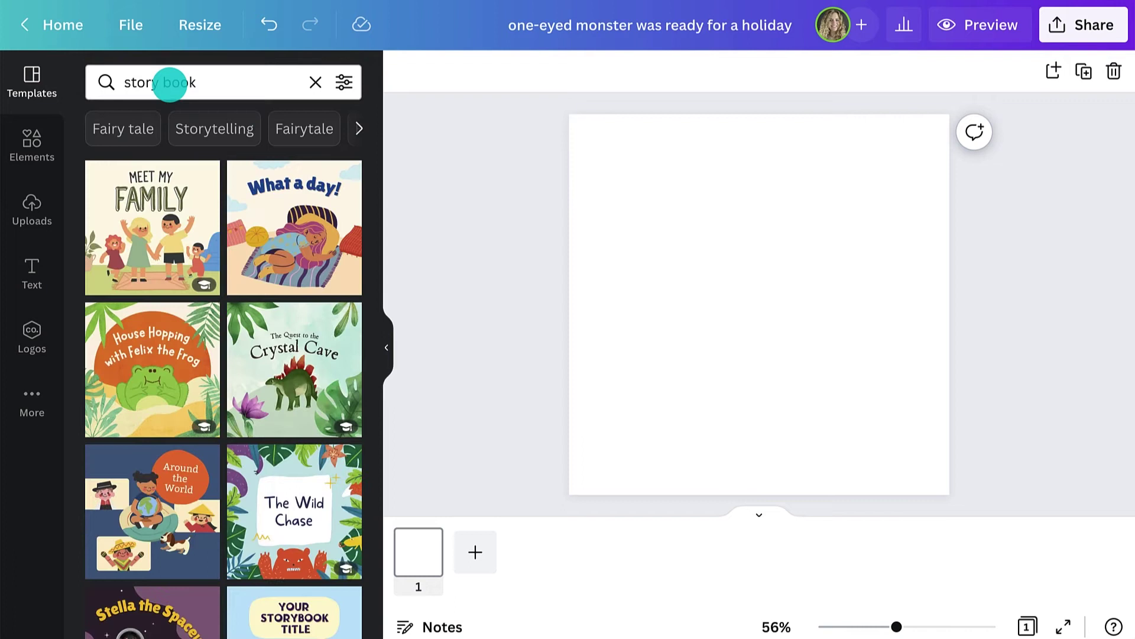
{"action": "scroll", "coordinate": [374, 176], "scroll_direction": "down", "scroll_amount": 12}
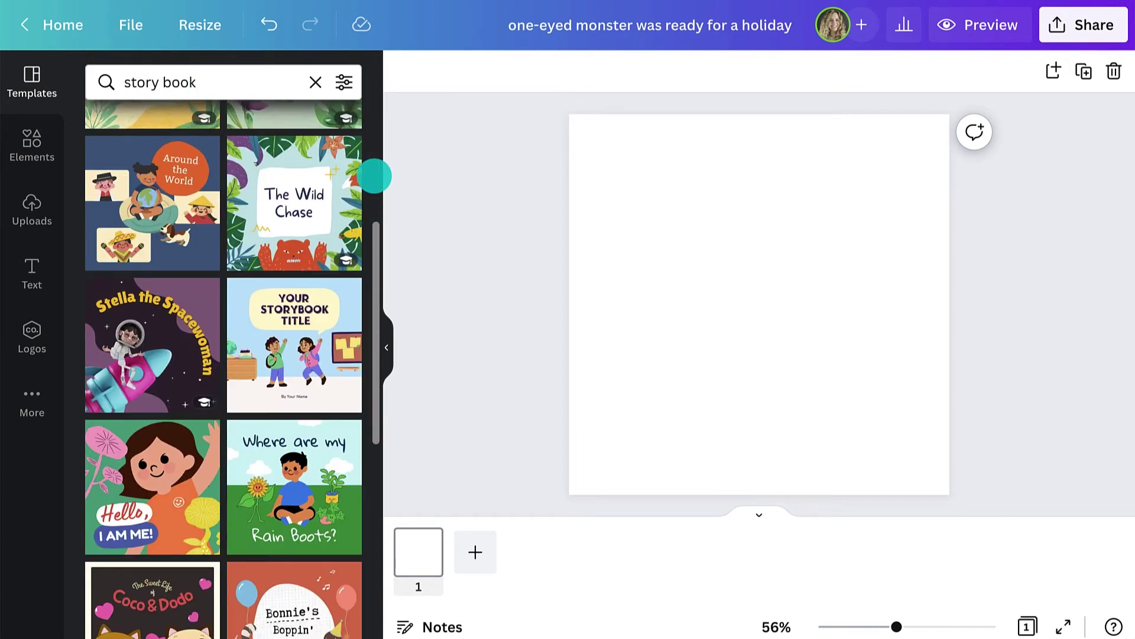
{"action": "scroll", "coordinate": [374, 176], "scroll_direction": "down", "scroll_amount": 4}
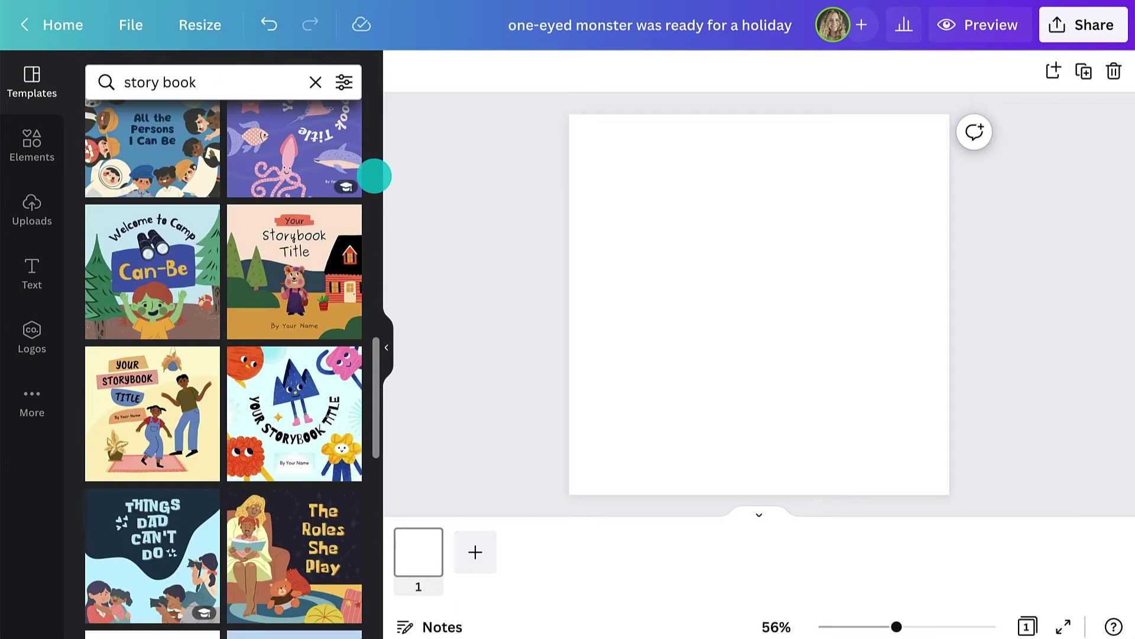
{"action": "left_click", "coordinate": [294, 393]}
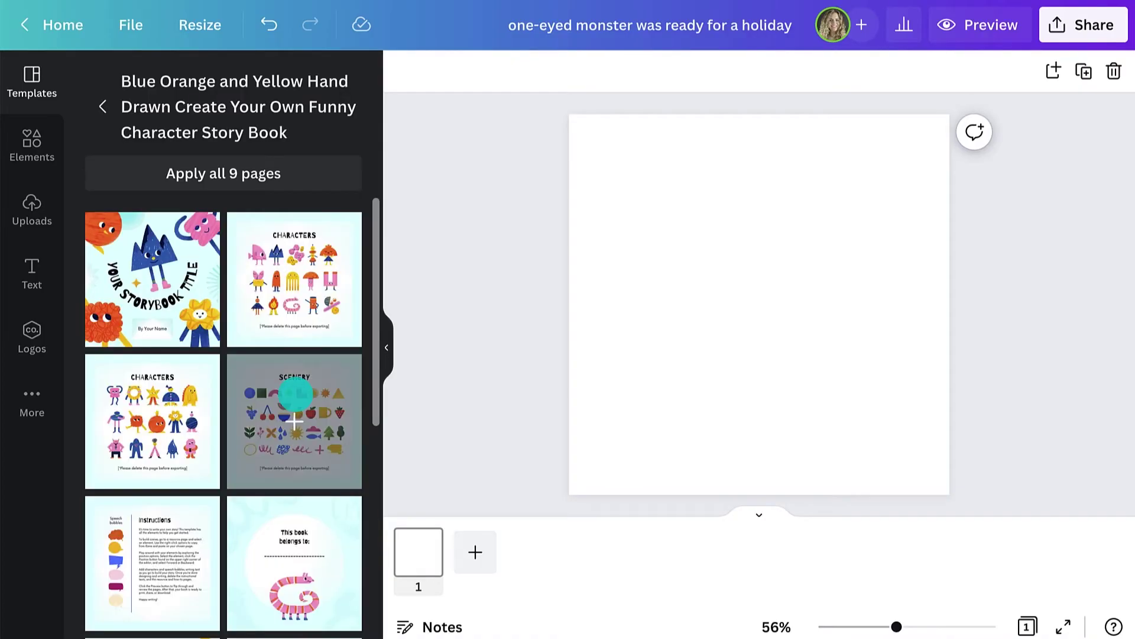
{"action": "left_click", "coordinate": [257, 175]}
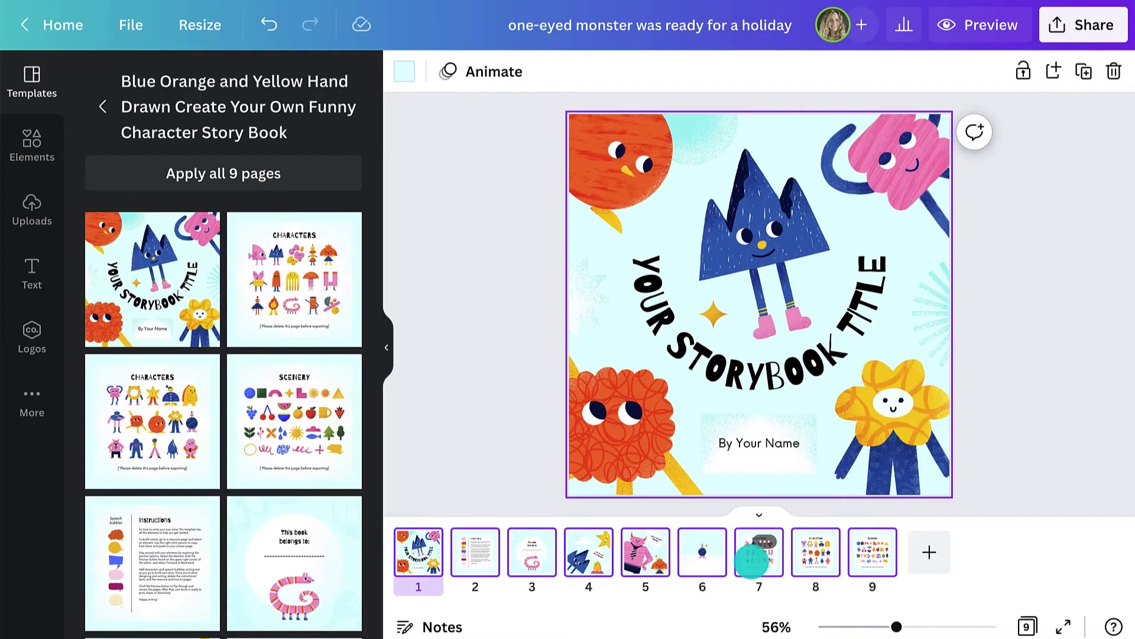
- Preview pages 7–9: the two CHARACTERS pages and the SCENERY page
{"action": "left_click", "coordinate": [759, 550]}
{"action": "left_click", "coordinate": [812, 557]}
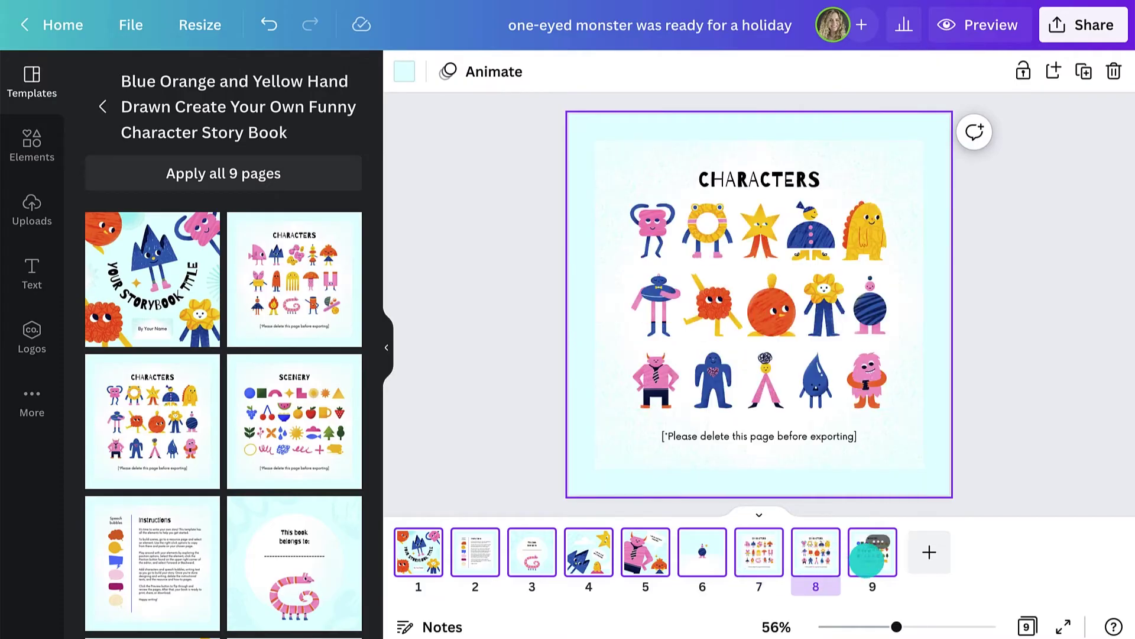
{"action": "left_click", "coordinate": [867, 559]}
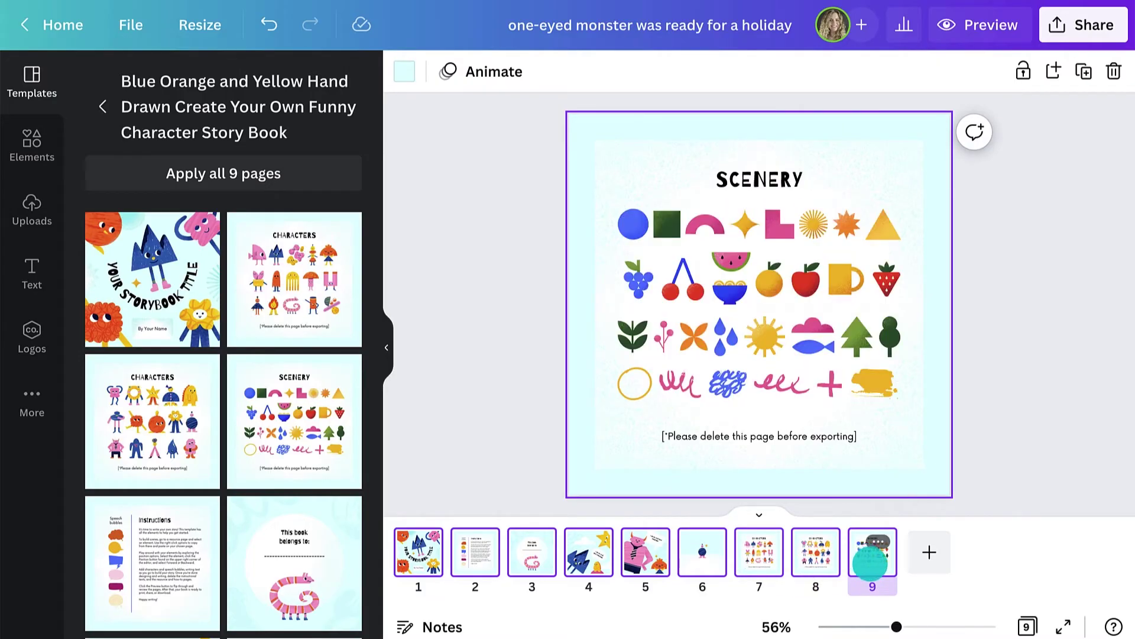
- Replace page 4's speech-bubble text with the pasted sentence 'one-eyed monster was ready for a holiday'
{"action": "left_click", "coordinate": [595, 564]}
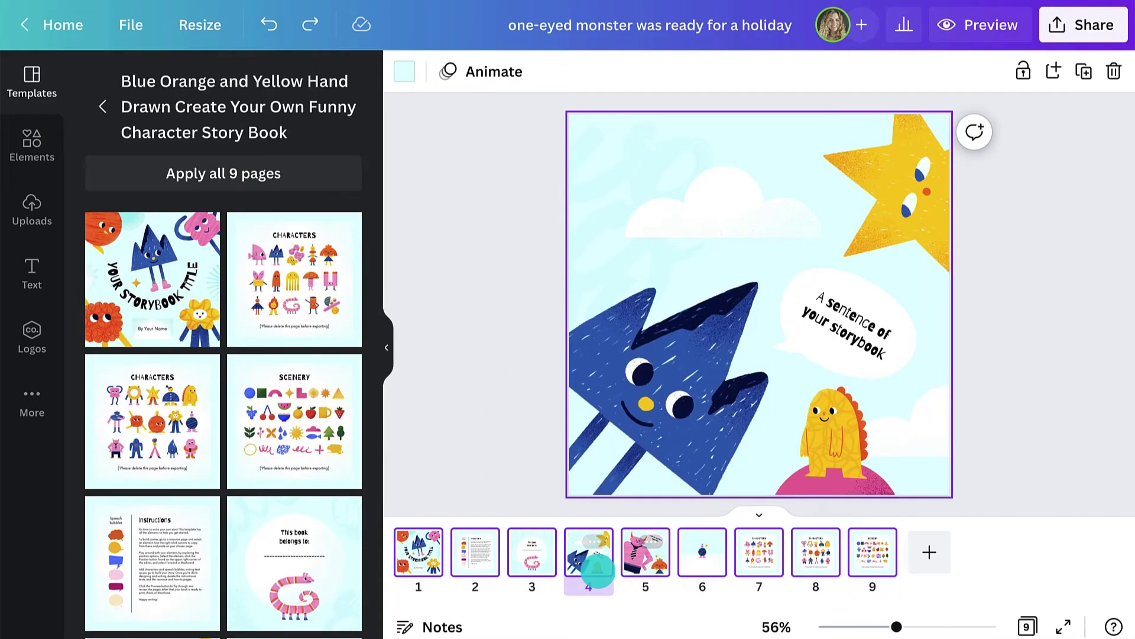
{"action": "left_click", "coordinate": [840, 331]}
{"action": "key", "text": "Delete"}
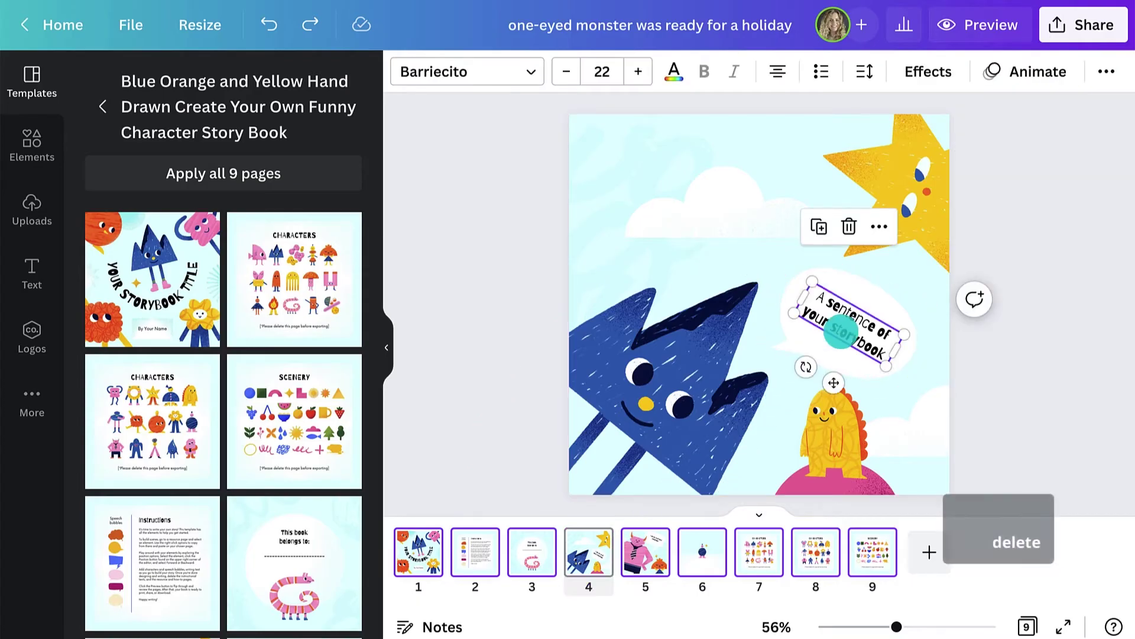
{"action": "type", "text": "One-eyed monster was ready for a holiday"}
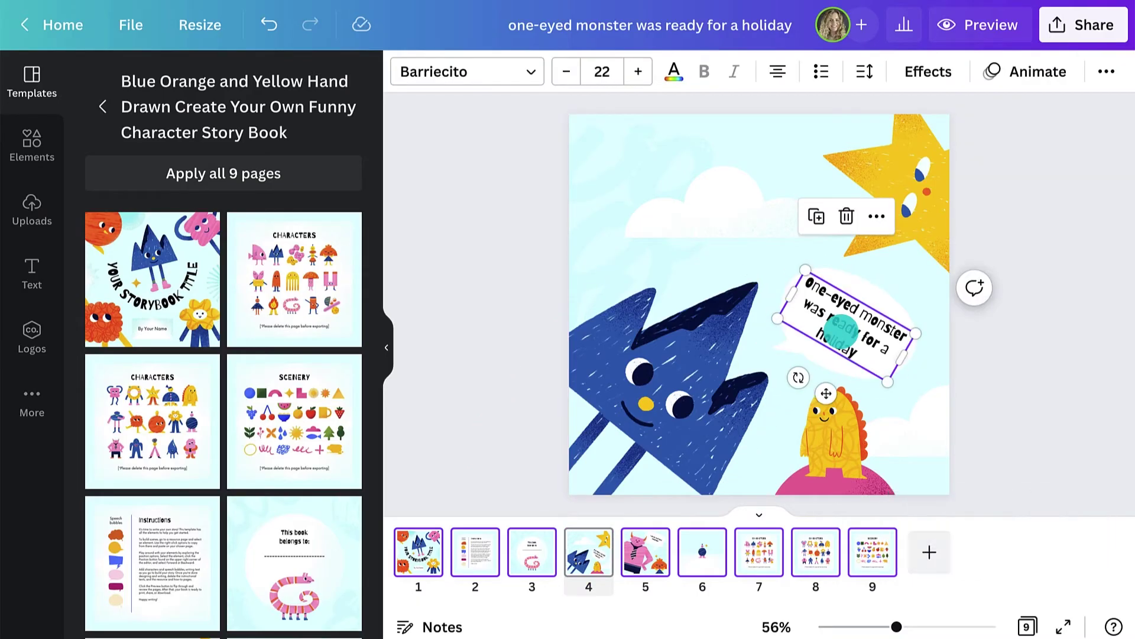
- Swap the yellow monster on page 4 for the cyan one-eyed monster from Elements
{"action": "left_click", "coordinate": [32, 145]}
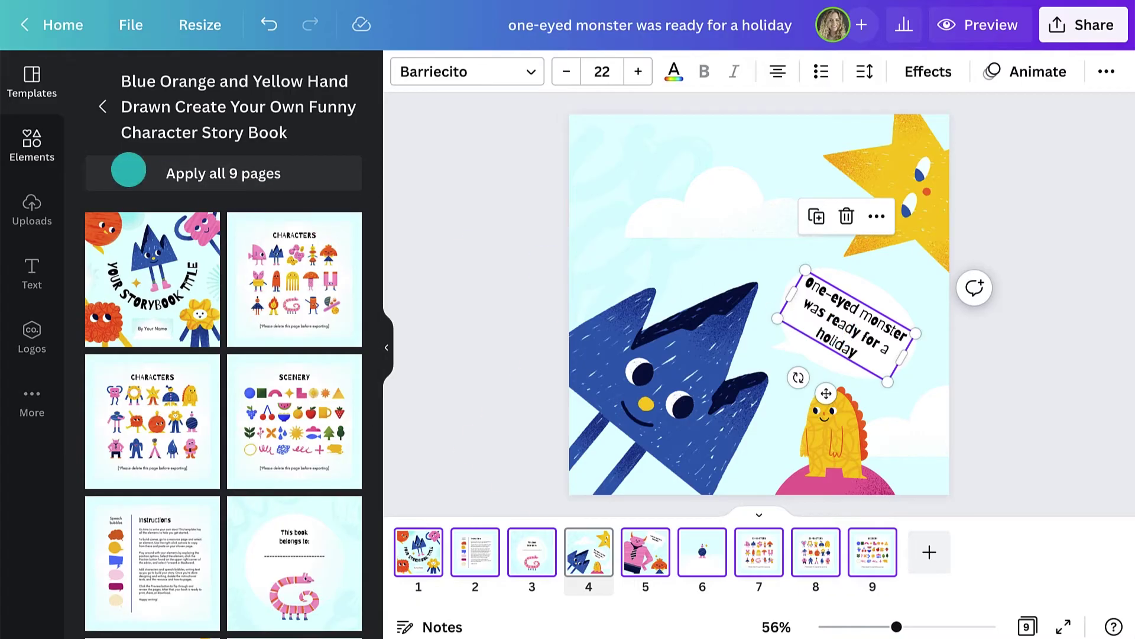
{"action": "left_click_drag", "start_coordinate": [121, 228], "coordinate": [831, 435]}
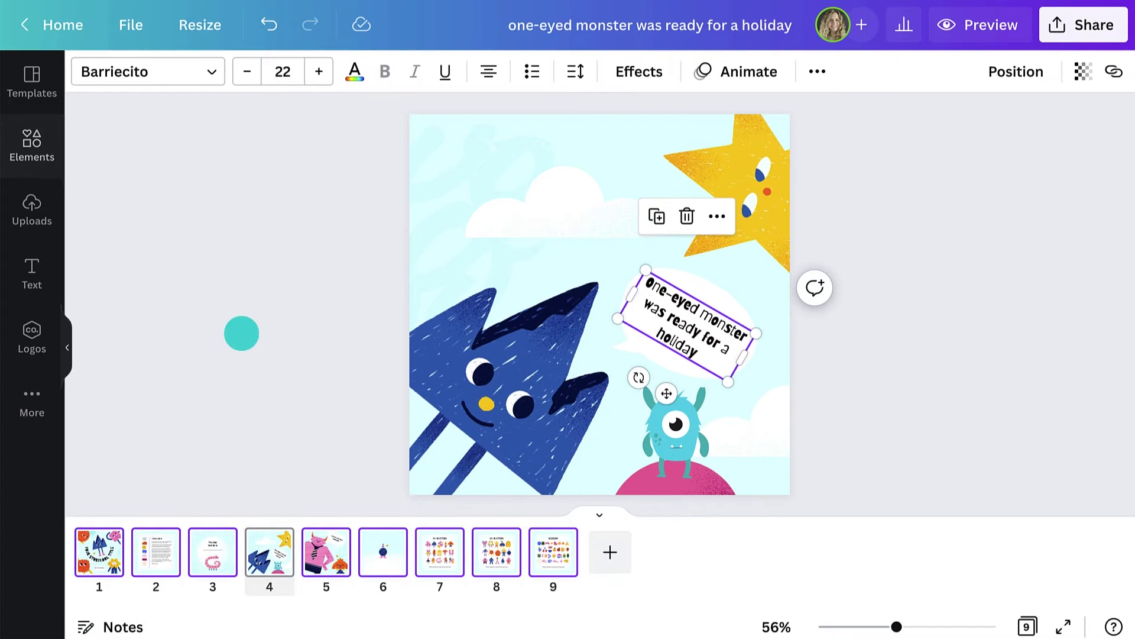
{"action": "left_click", "coordinate": [386, 347]}
{"action": "left_click", "coordinate": [241, 333]}
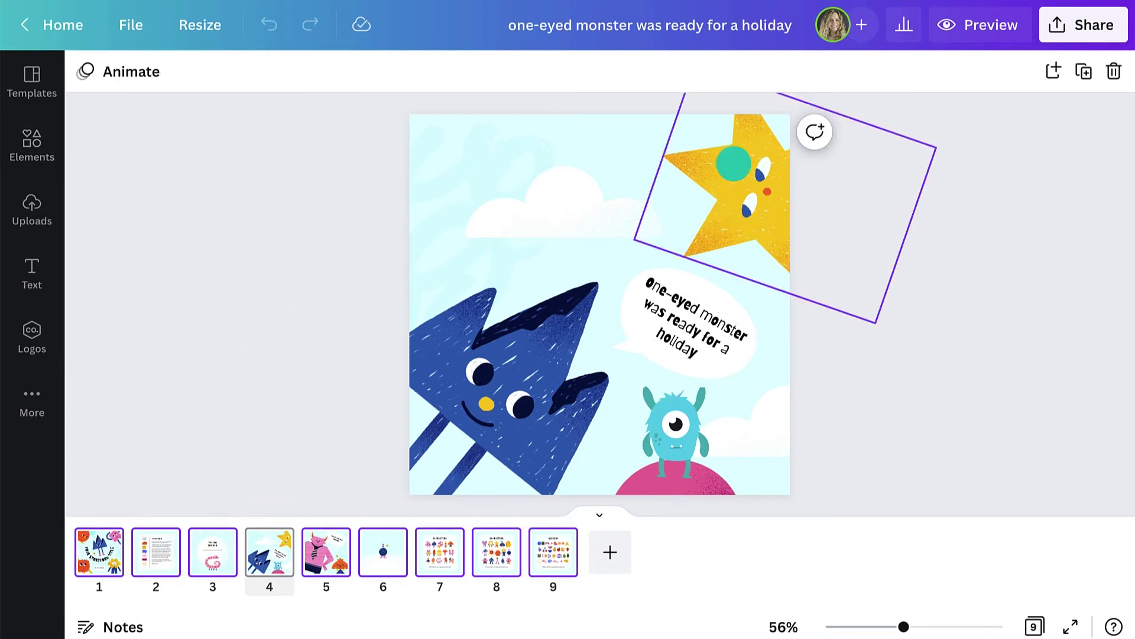
- Post a page 4 comment tagging the teacher: 'are we allowed to use any colors?'
{"action": "left_click", "coordinate": [806, 136]}
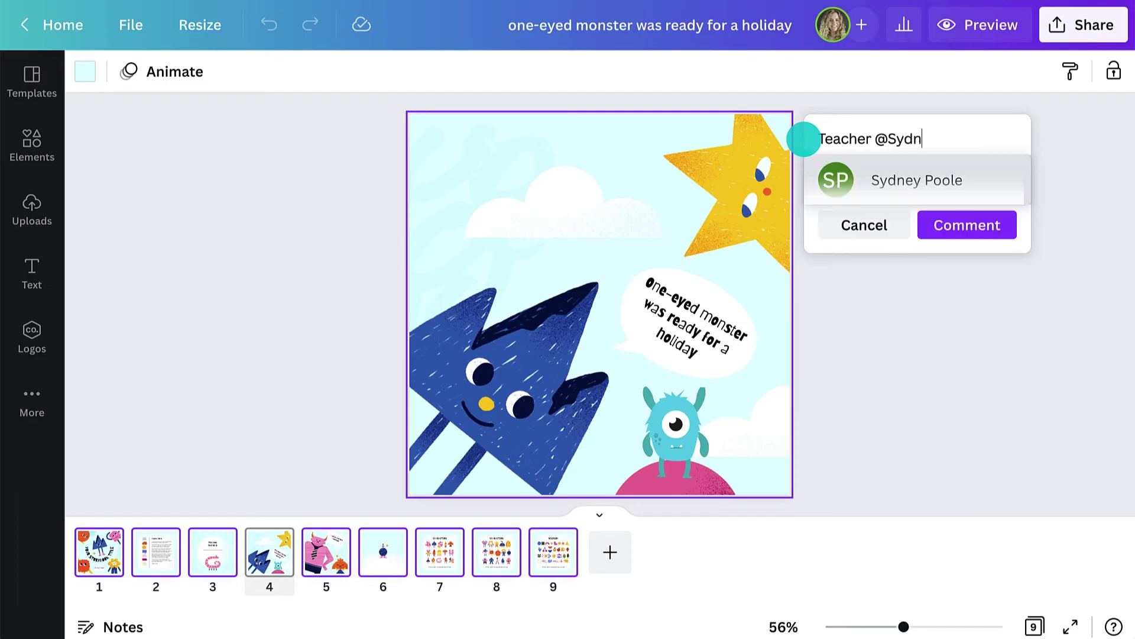
{"action": "left_click", "coordinate": [961, 359]}
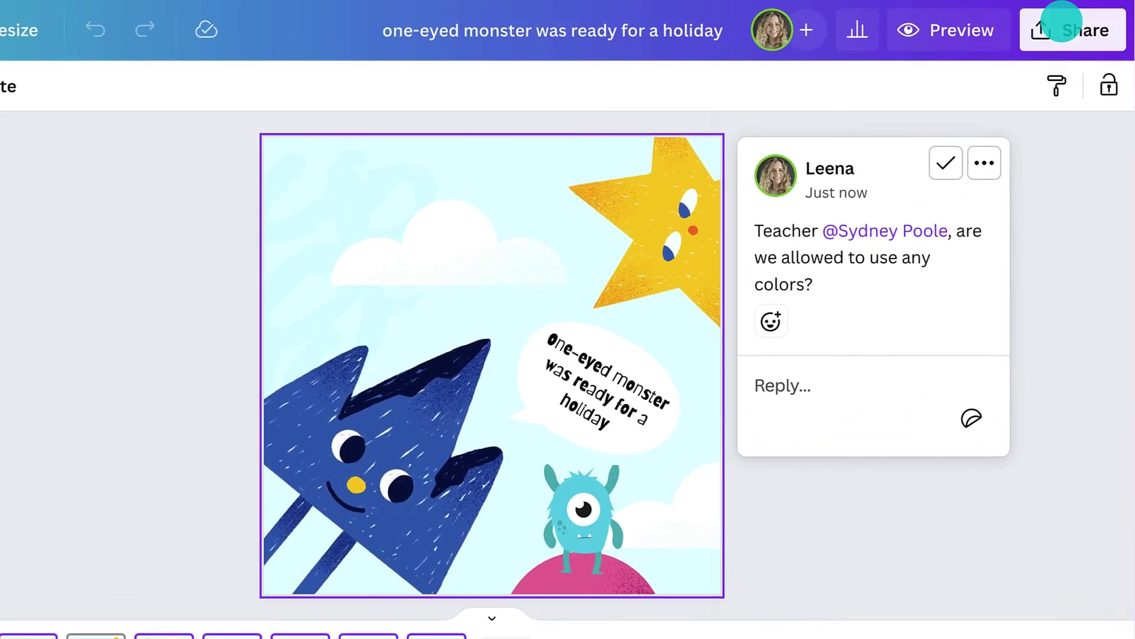
- Set the download file type to PDF Print in the Share download settings
{"action": "left_click", "coordinate": [1077, 24]}
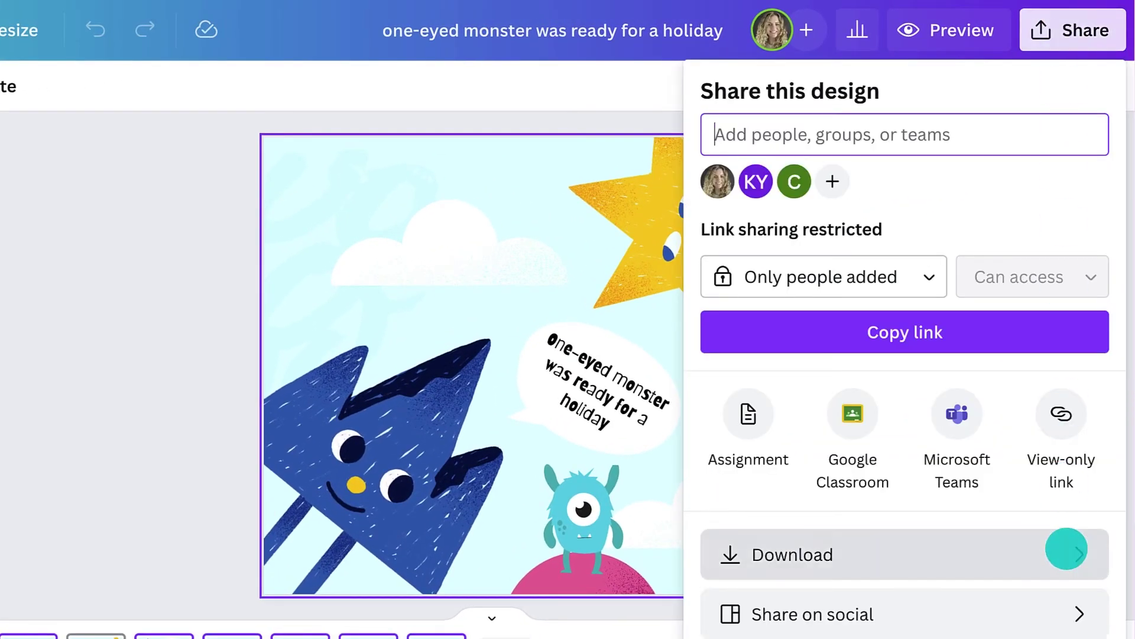
{"action": "left_click", "coordinate": [1067, 550]}
{"action": "left_click", "coordinate": [1005, 180]}
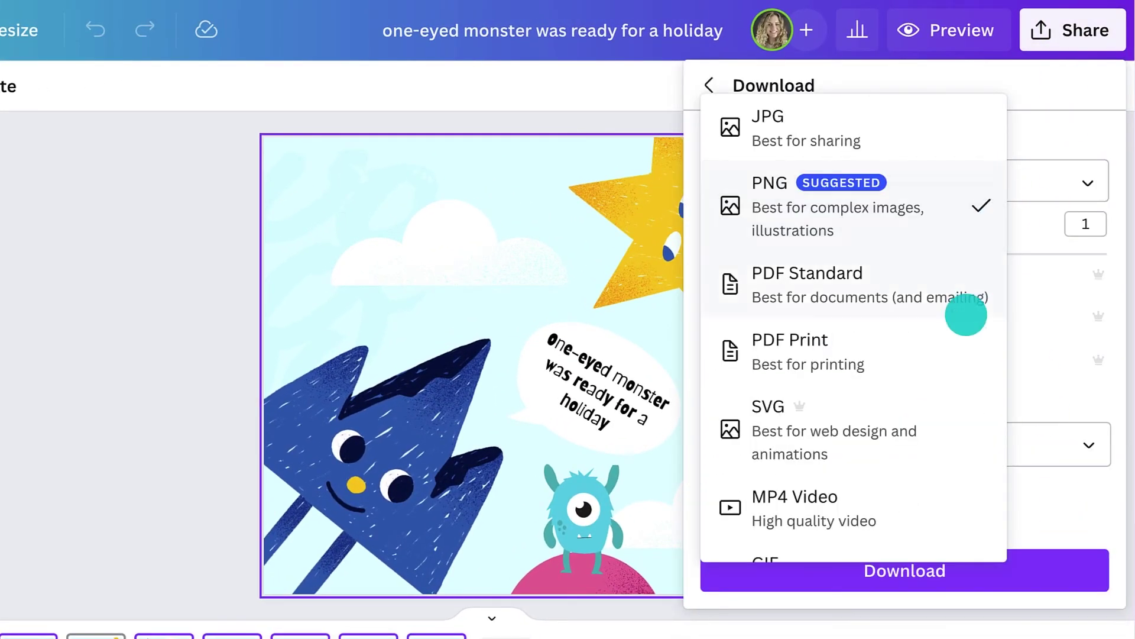
{"action": "left_click", "coordinate": [961, 352]}
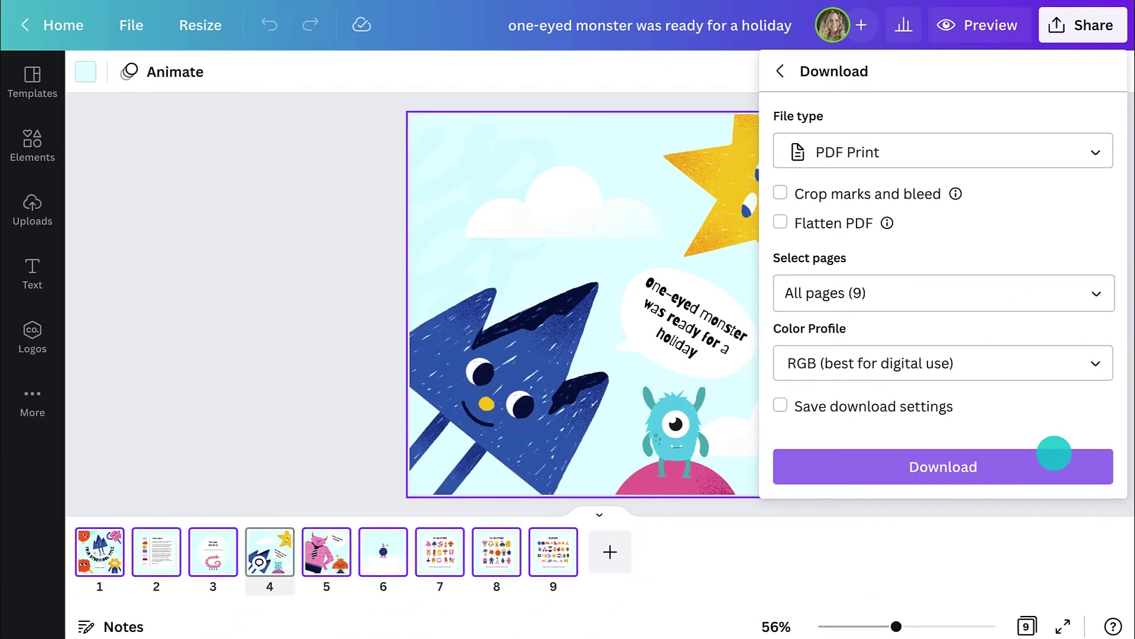